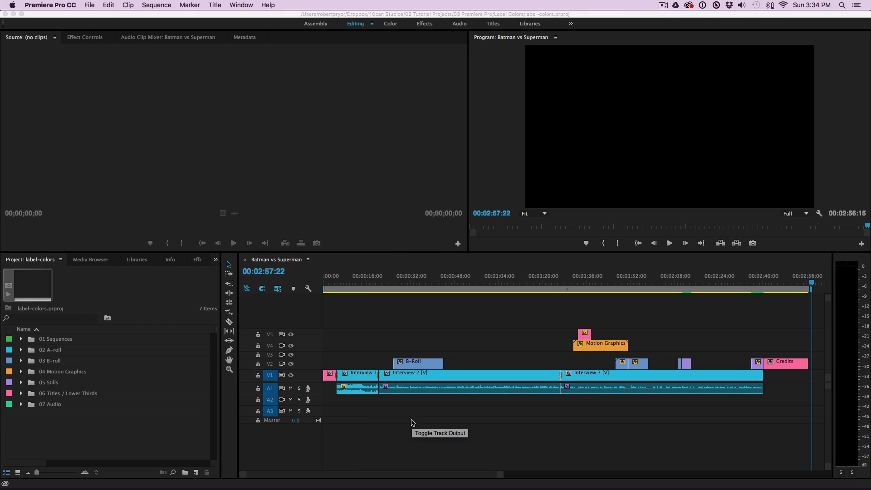
Step: Switch to the other Premiere Pro window, which has the new-project-template-2017 project open
mouse_move(437, 488)
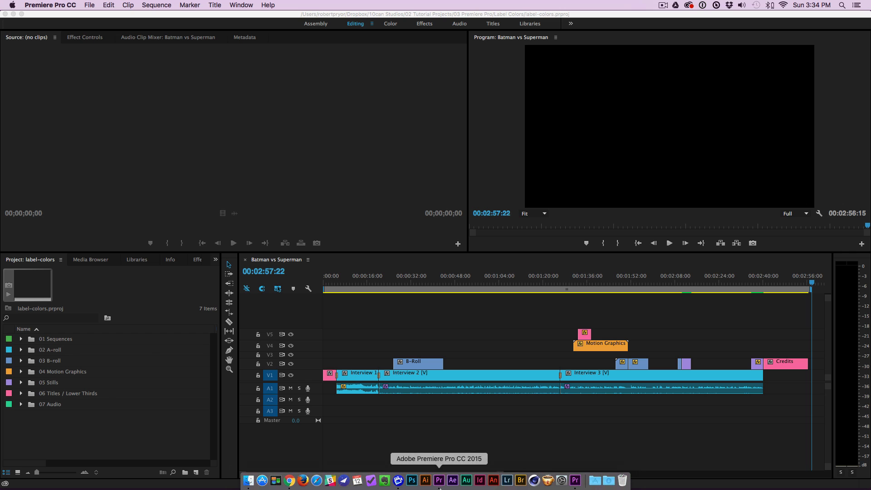
click(575, 480)
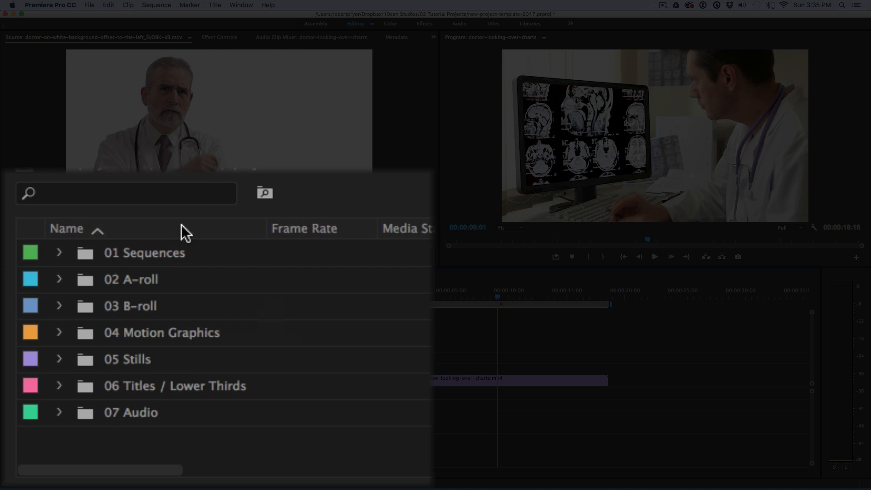
click(101, 230)
click(103, 230)
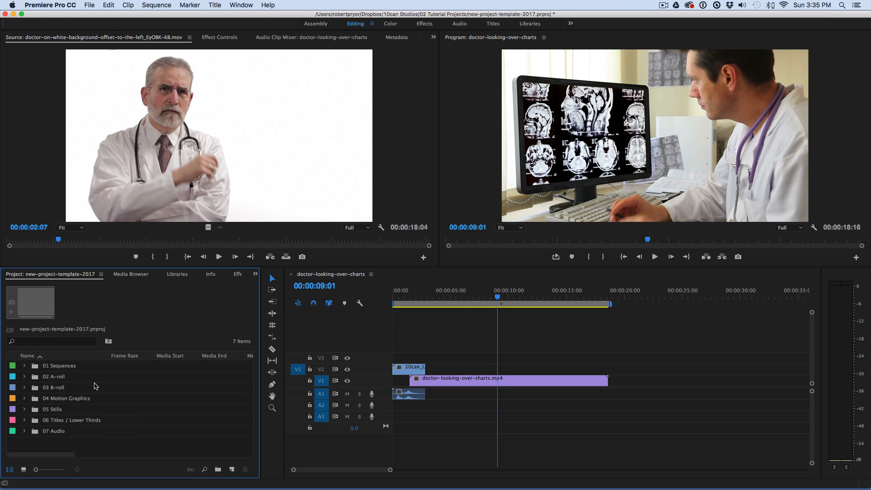
Step: In the Label Colors preferences, rename the Mango label to Motion Graphics
click(66, 6)
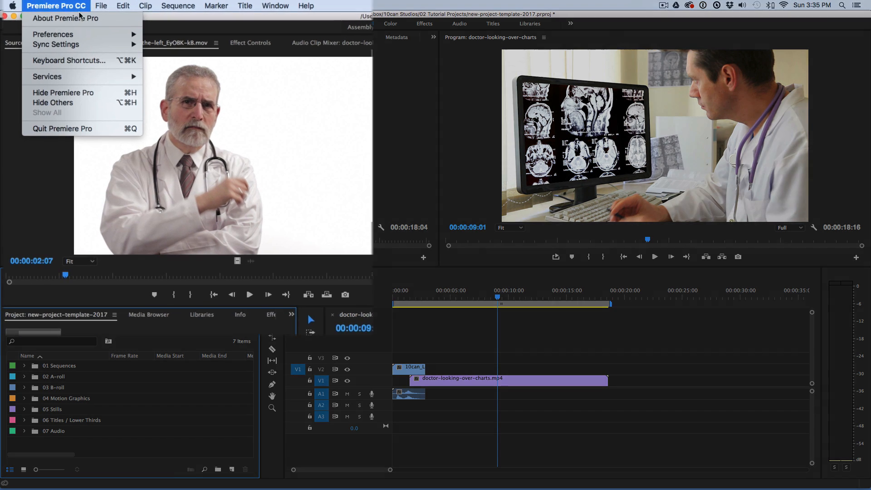
mouse_move(100, 32)
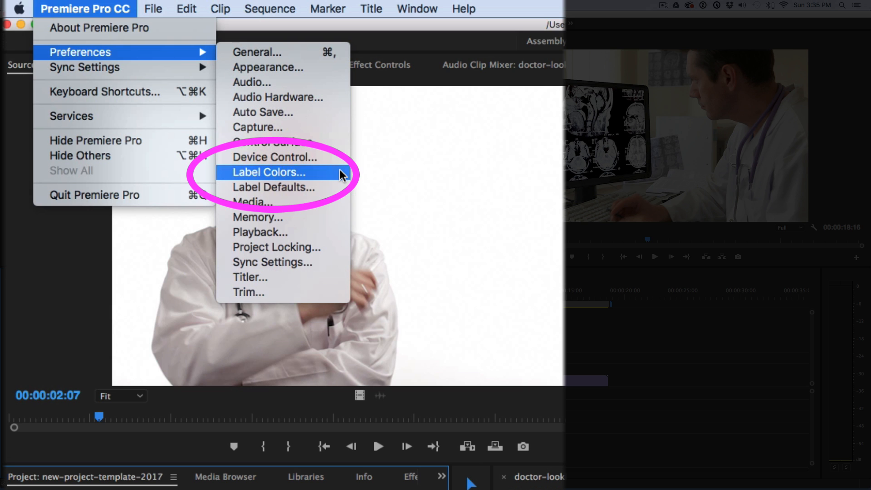
click(340, 174)
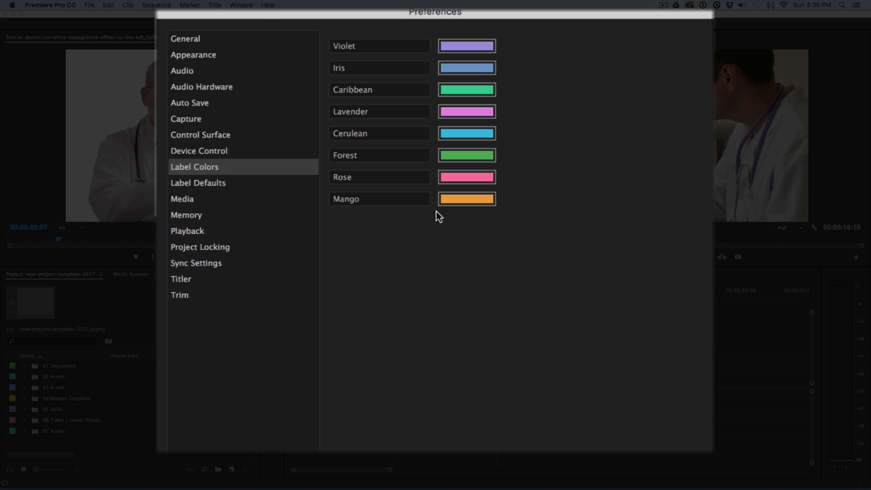
click(383, 199)
key(BackSpace)
key(BackSpace)
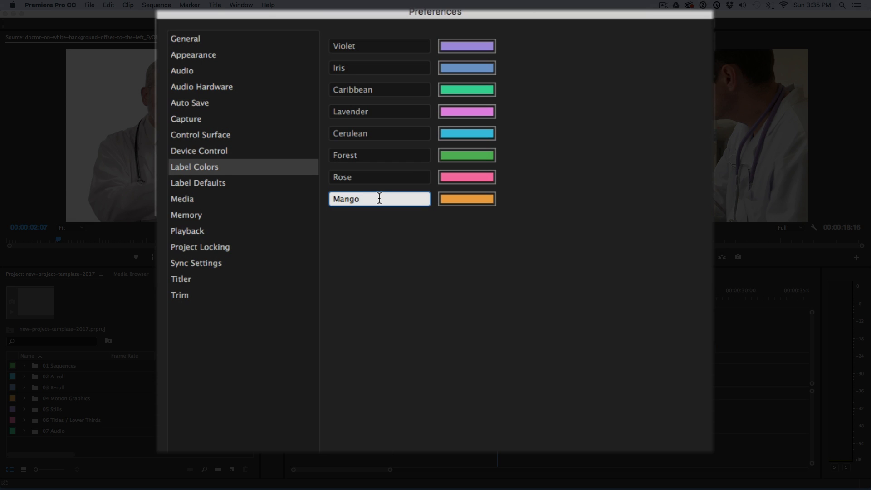
key(BackSpace)
key(BackSpace)
text(otion Graphics)
click(452, 245)
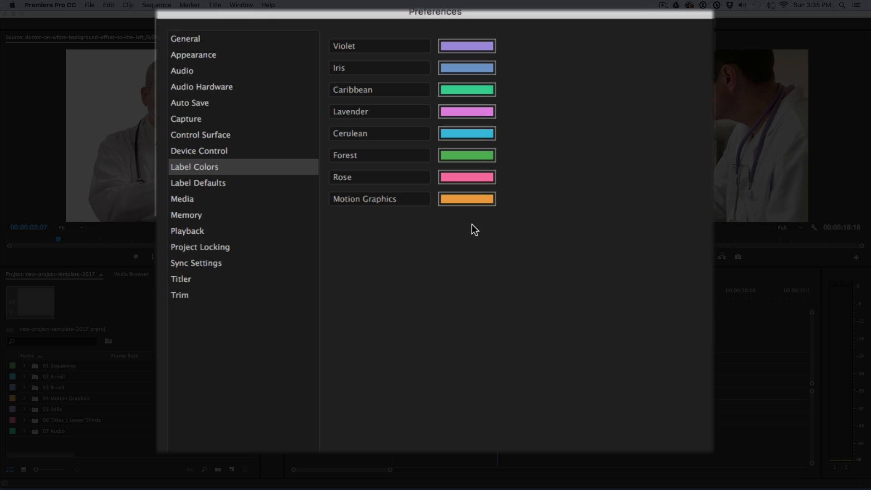
Step: Change the Motion Graphics label color to the bright red FF0439
click(487, 201)
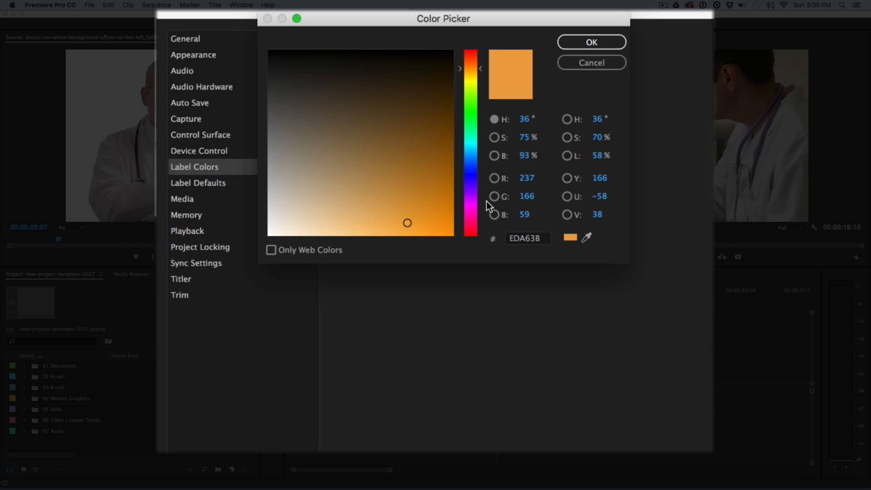
mouse_move(471, 153)
mouse_down()
mouse_move(473, 118)
mouse_move(475, 236)
mouse_move(453, 235)
mouse_up()
click(446, 228)
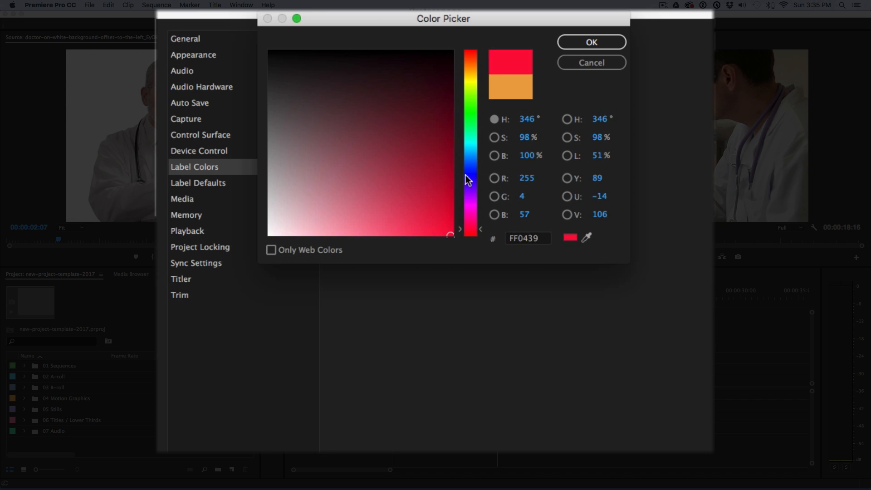
click(576, 46)
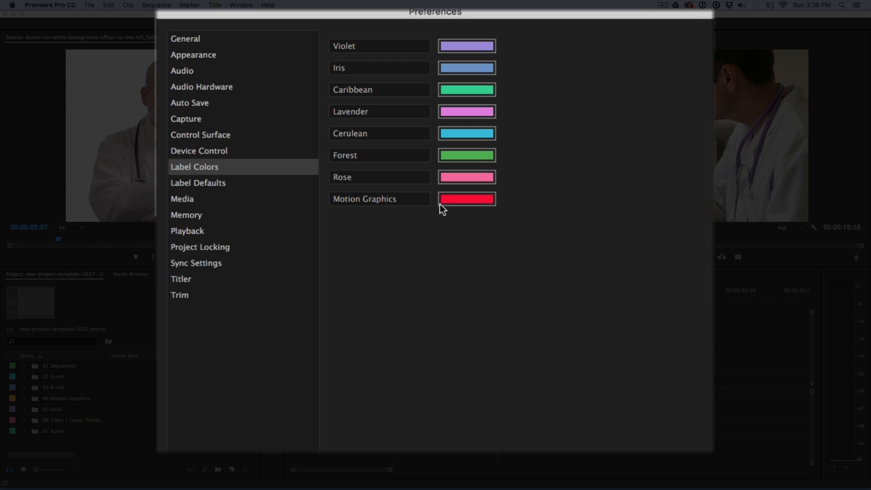
Step: Review the Label Defaults choices for bins and audio without changing them, and accept the preferences
click(260, 183)
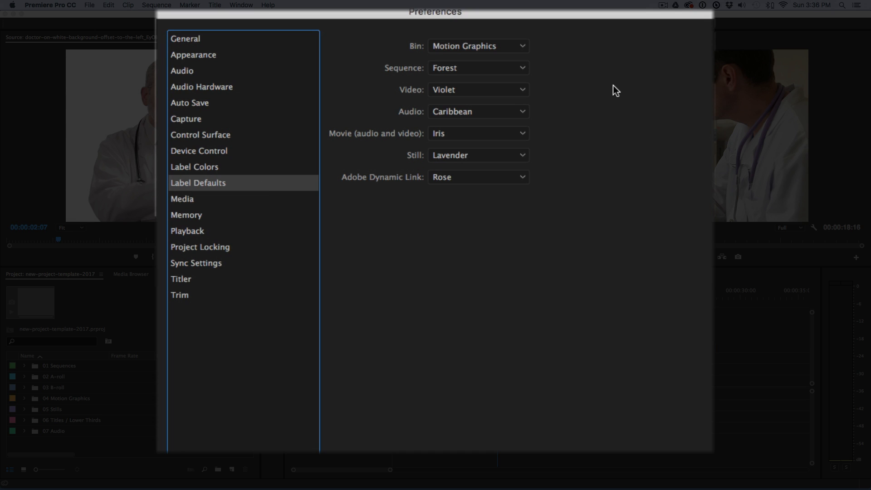
click(520, 50)
click(597, 67)
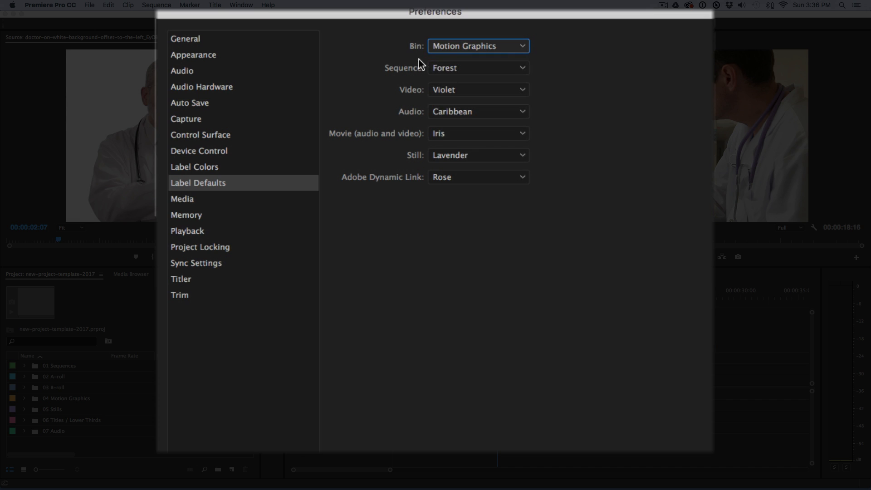
click(524, 49)
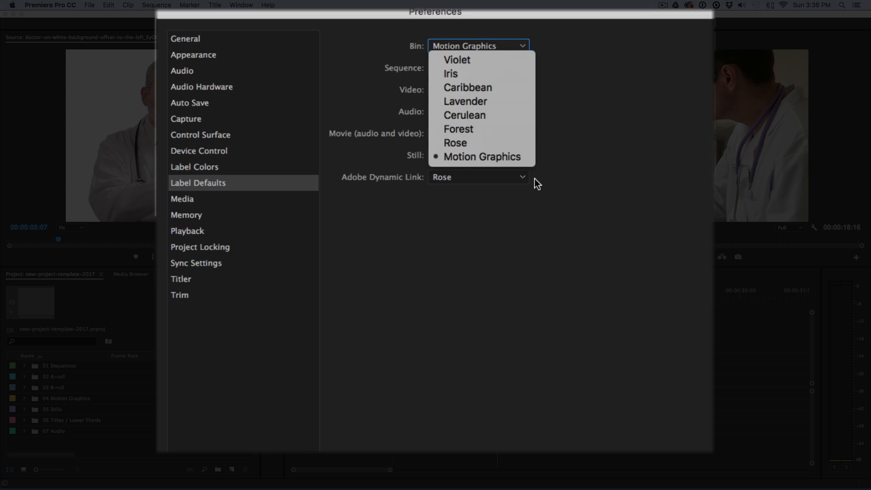
click(574, 105)
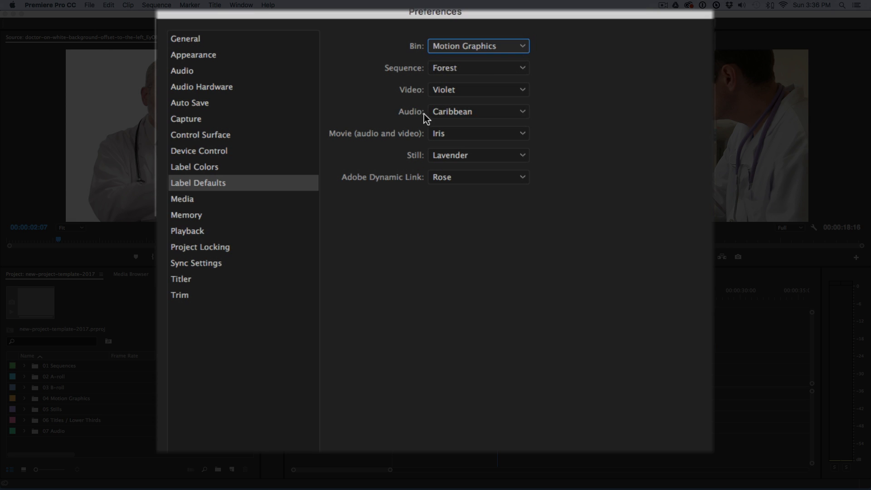
click(521, 112)
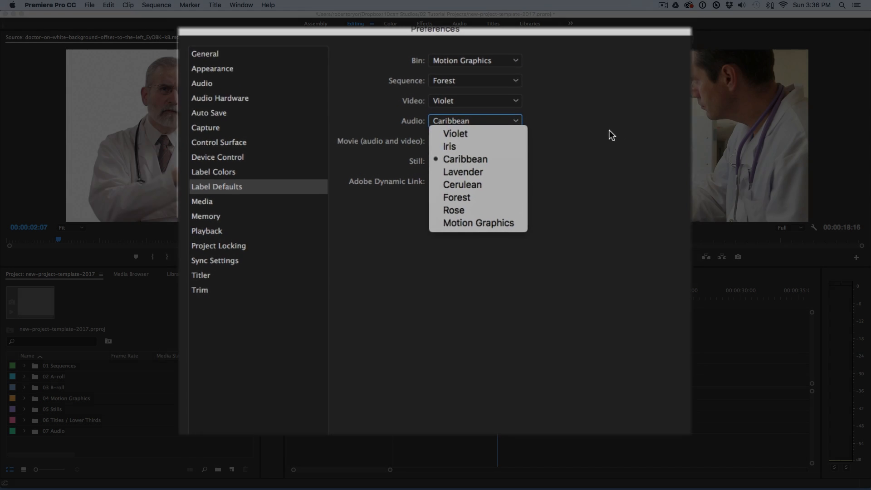
click(619, 127)
click(581, 398)
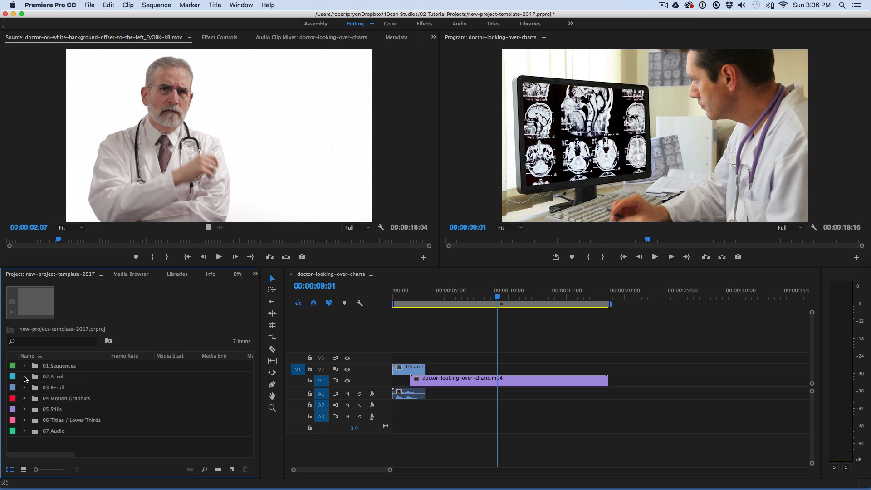
Step: Examine the label choices offered for the 02 A-roll bin without assigning a different one
click(50, 377)
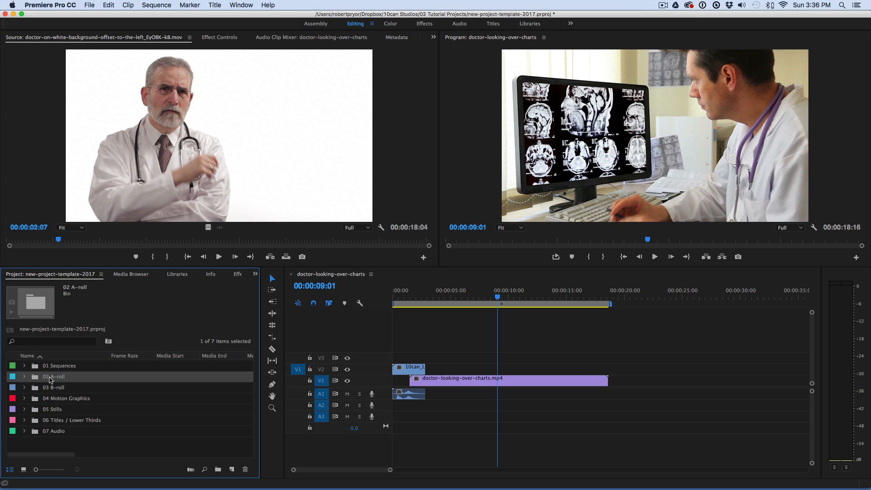
right_click(13, 380)
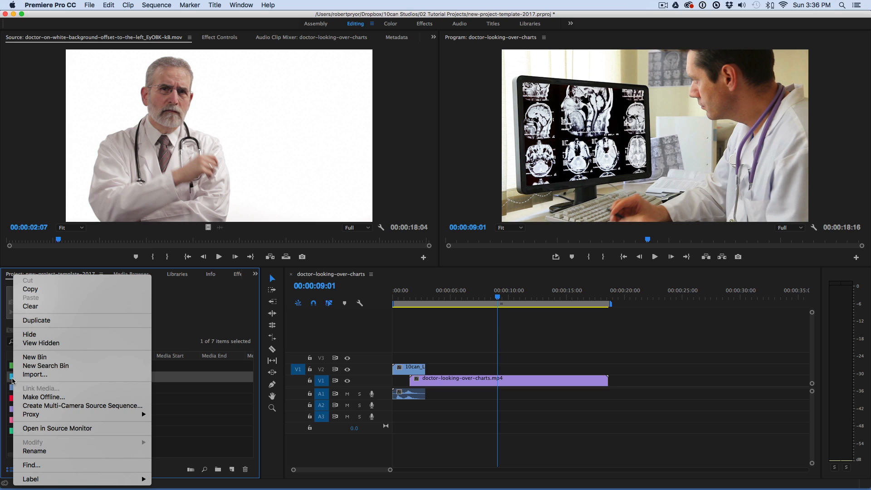
mouse_move(138, 480)
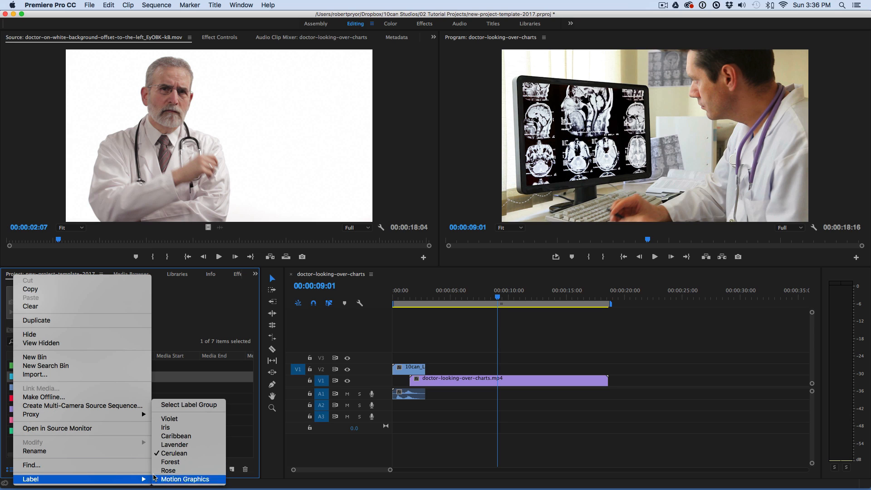
click(334, 453)
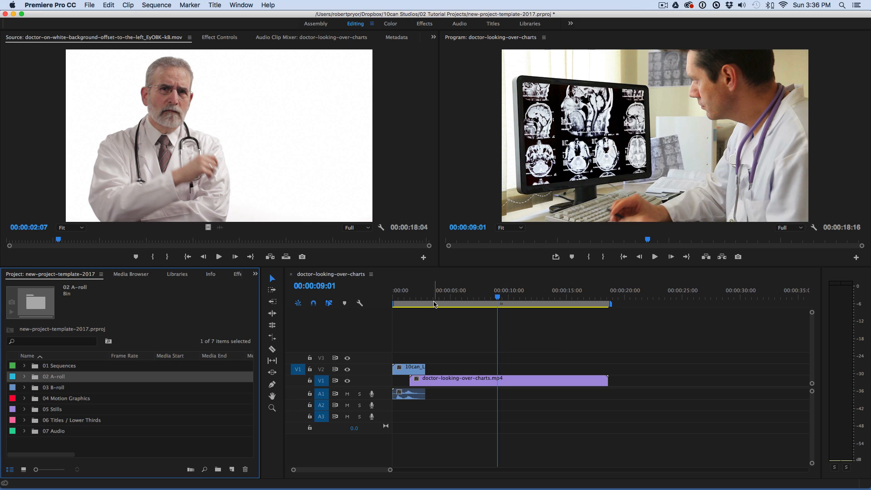
Step: Park the playhead at 00:00:01:13 and assign the Motion Graphics label to the 10can logo clip on V2
click(410, 297)
drag(411, 295, 410, 296)
click(467, 298)
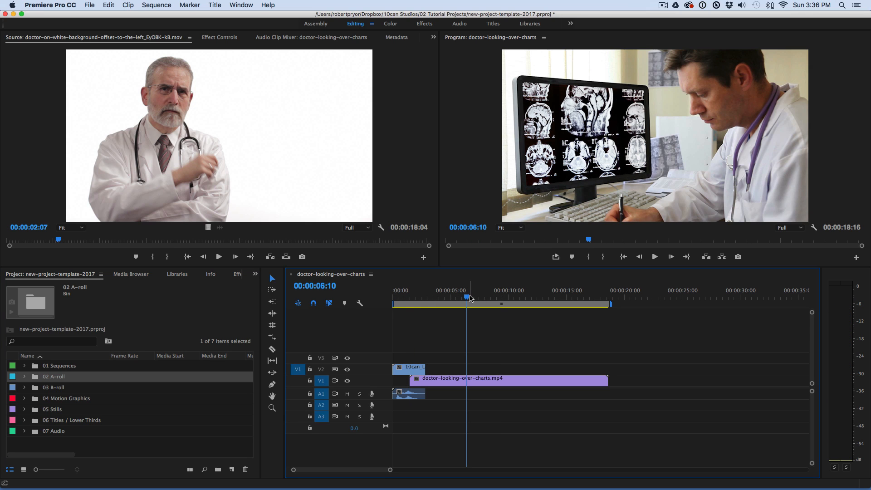
click(410, 370)
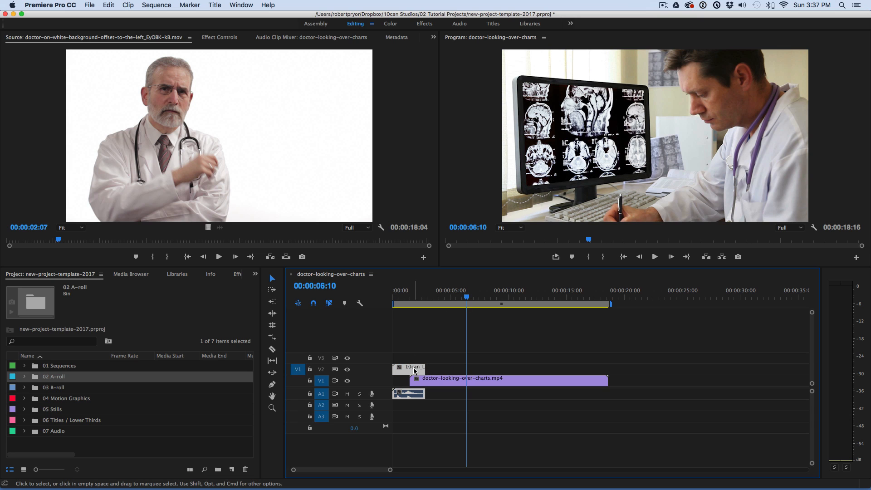
mouse_move(415, 297)
mouse_down()
mouse_move(402, 297)
mouse_move(409, 297)
mouse_up()
right_click(412, 370)
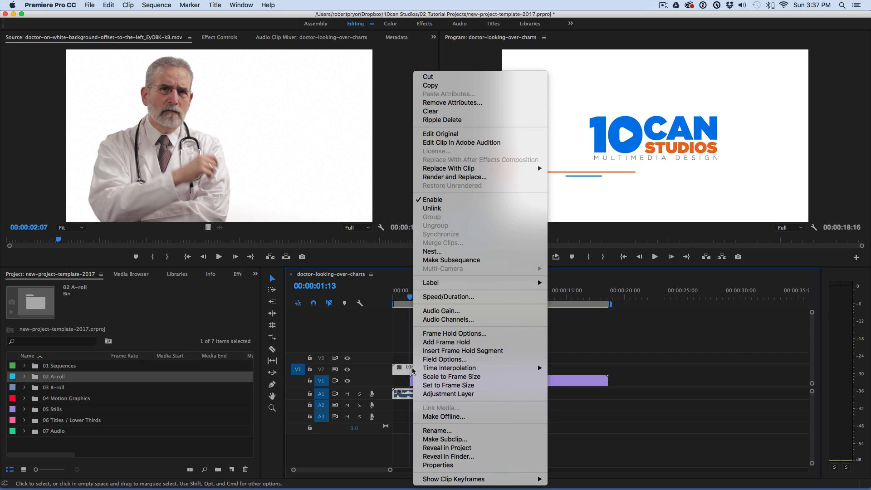
mouse_move(505, 287)
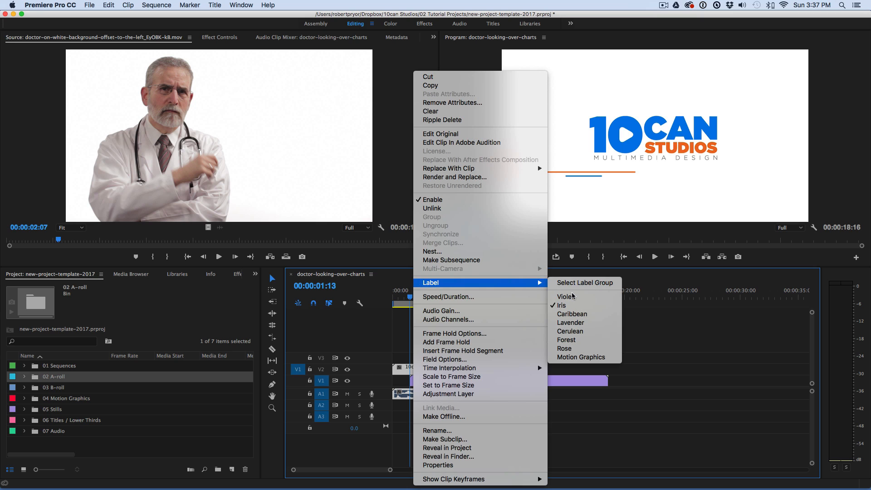
click(581, 357)
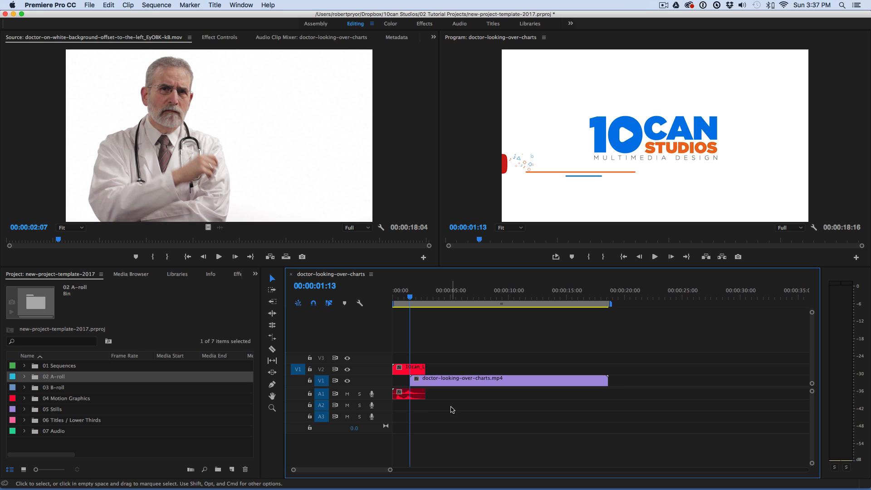
right_click(465, 383)
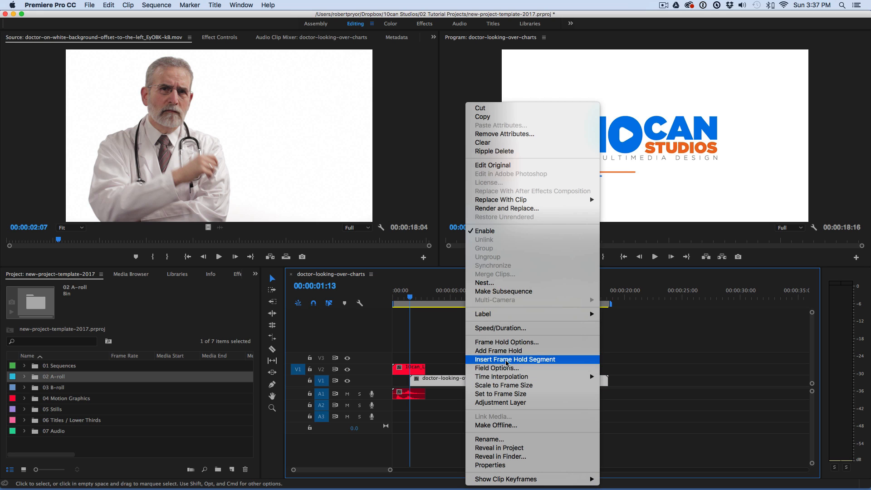
click(656, 419)
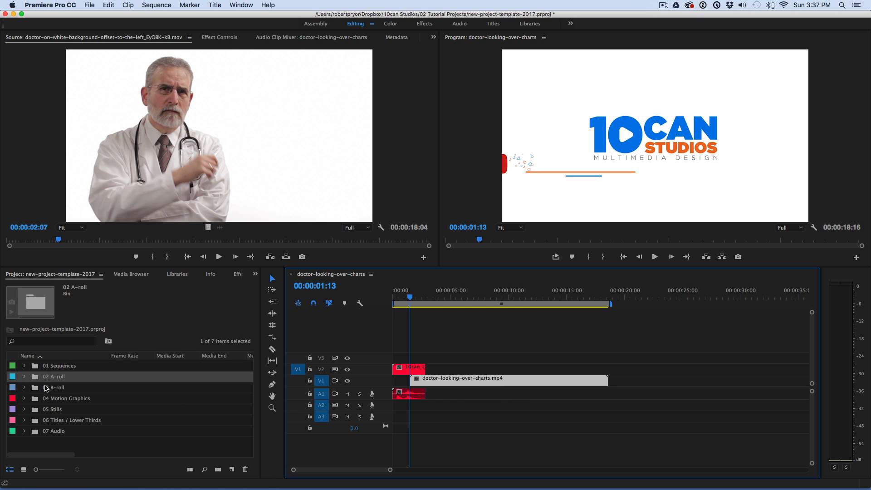
Step: Place the doctor-on-white-background clip from the 02 A-roll bin on V1 at about 22 seconds, and move the playhead to 00:00:23:23
click(24, 378)
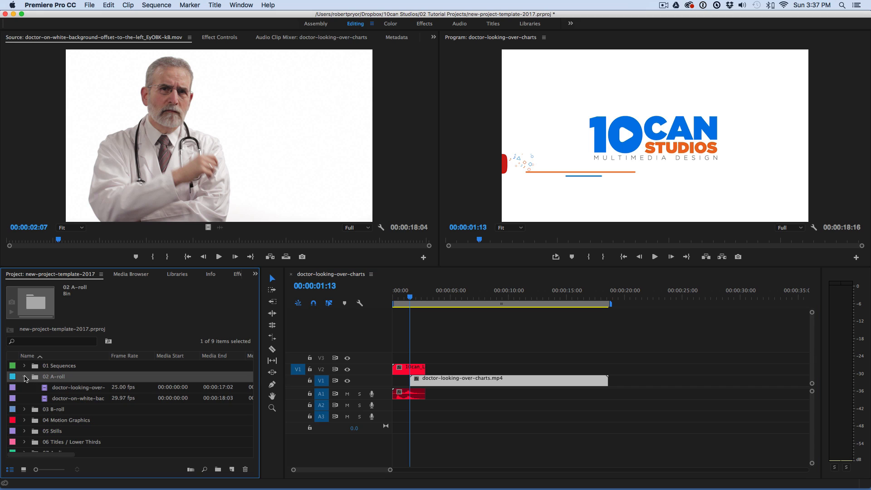
drag(66, 401, 651, 383)
click(669, 294)
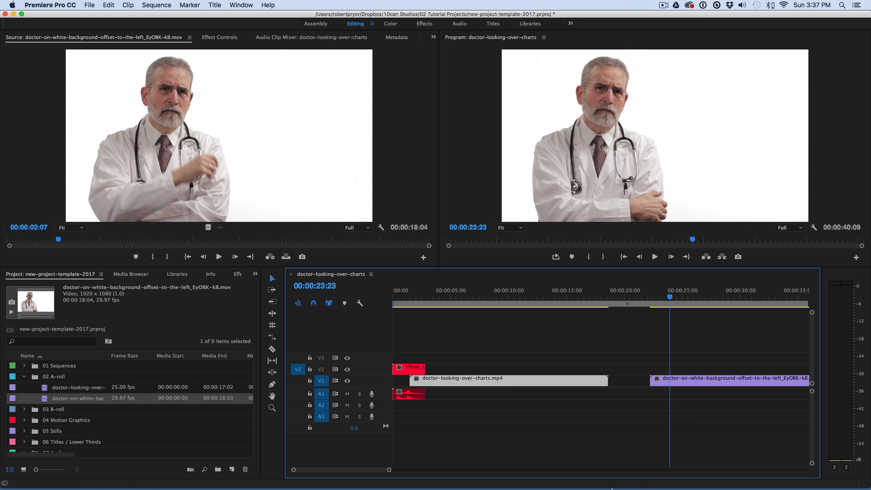
Step: Switch to the label-colors project and review its Label Colors and Label Defaults preferences, leaving them without saving changes
mouse_move(575, 479)
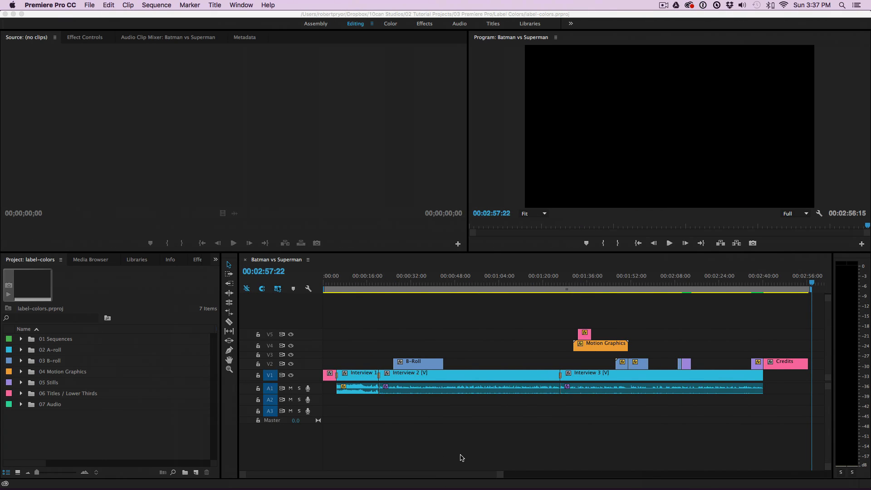
click(40, 5)
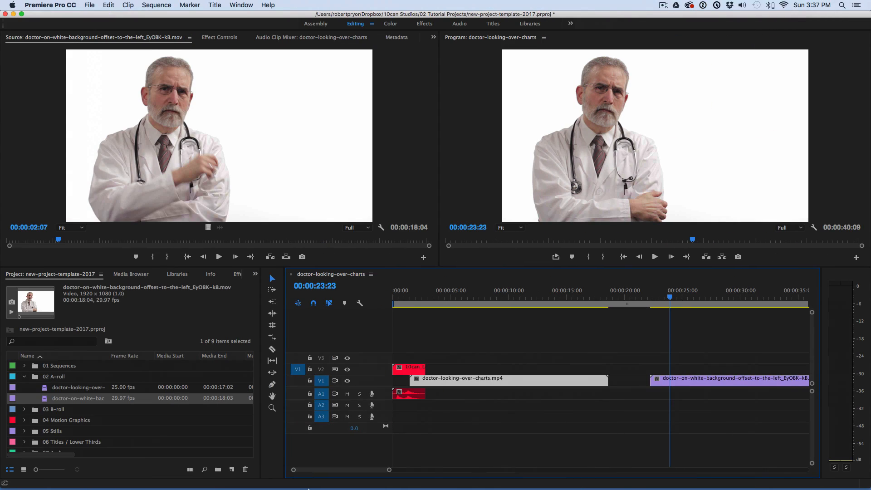
mouse_move(412, 487)
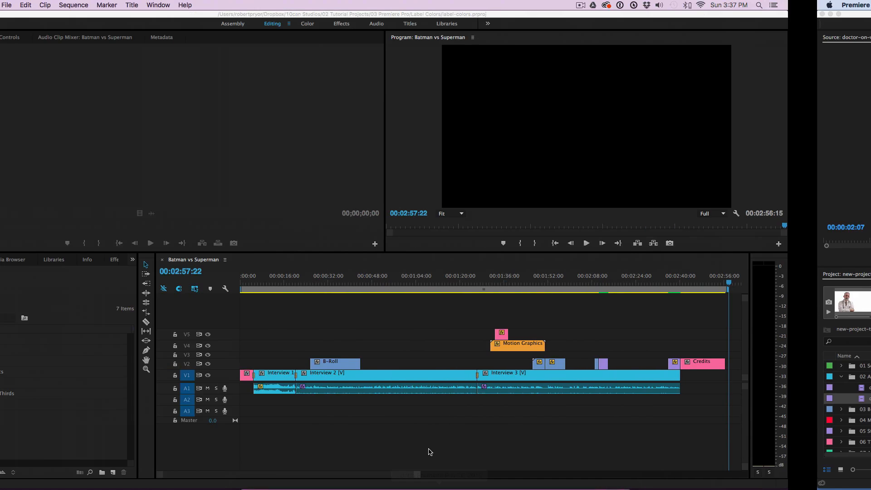
click(49, 5)
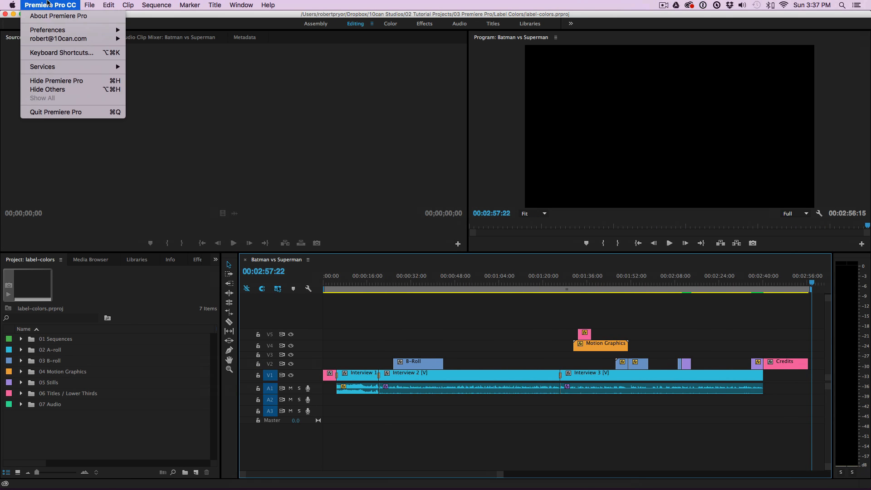
mouse_move(91, 30)
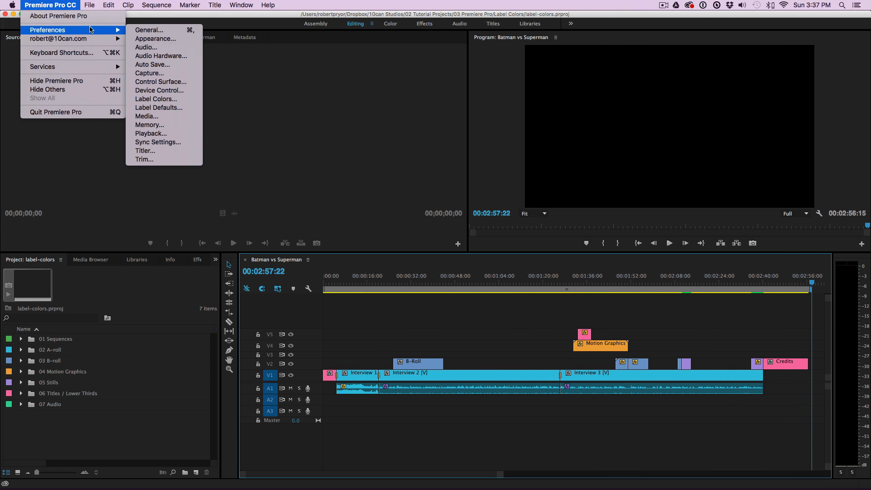
click(172, 99)
drag(348, 96, 319, 137)
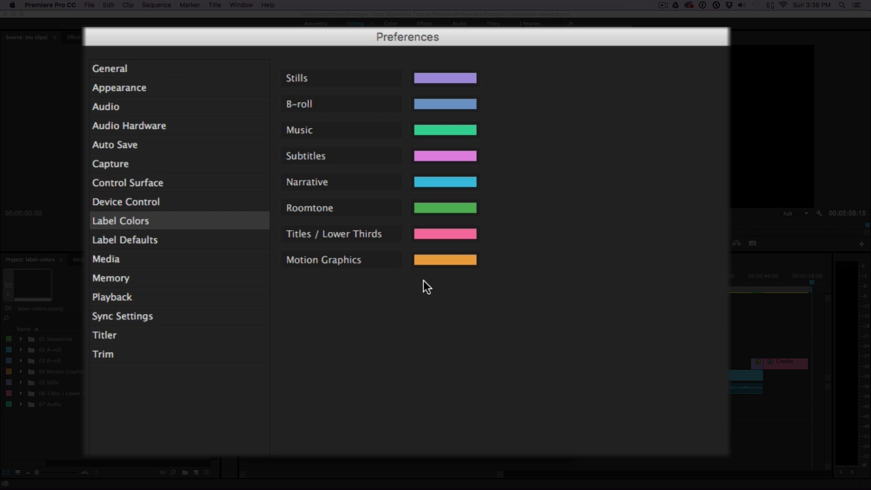
click(168, 240)
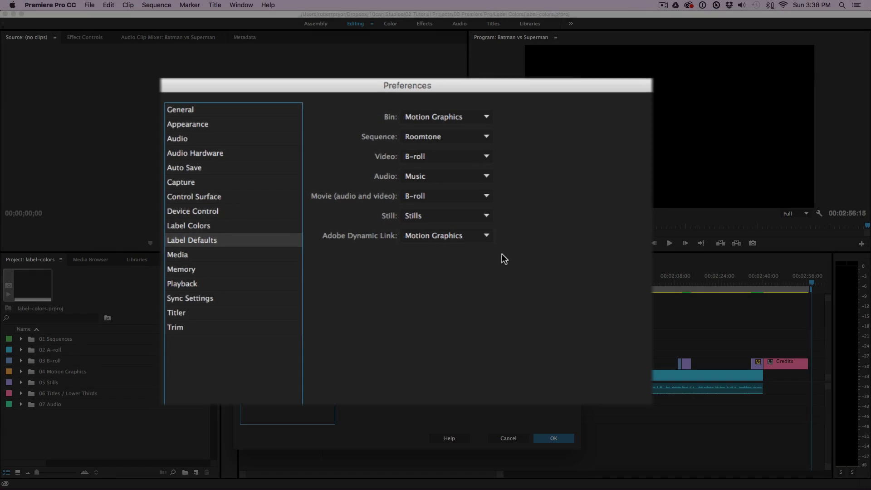
click(506, 439)
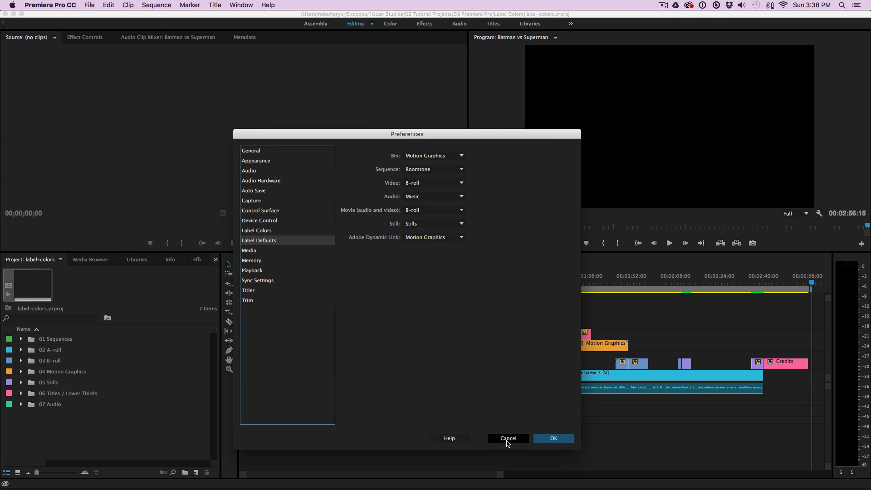